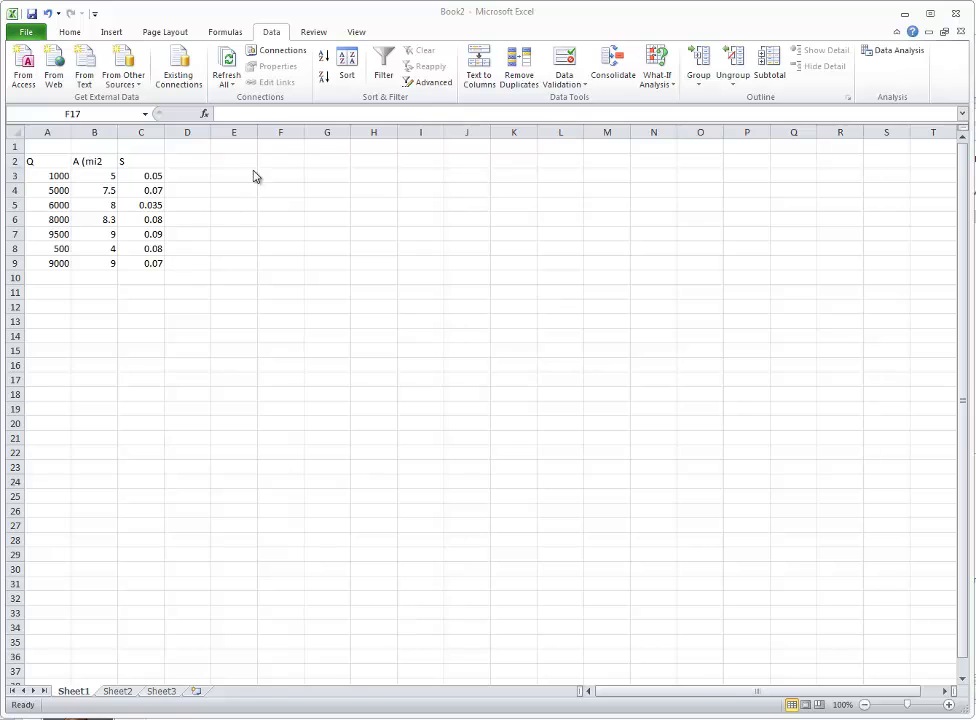
Enter the column headings LN(Q), Ln(A) and Ln(S) in cells F2, G2 and H2
left_click(285, 160)
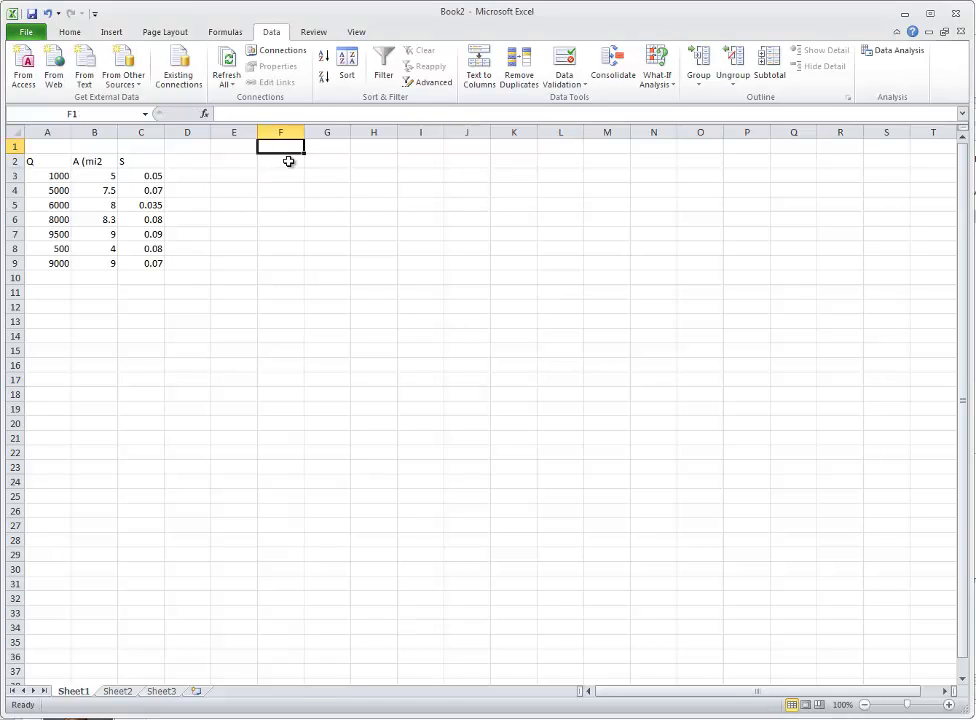
type("=")
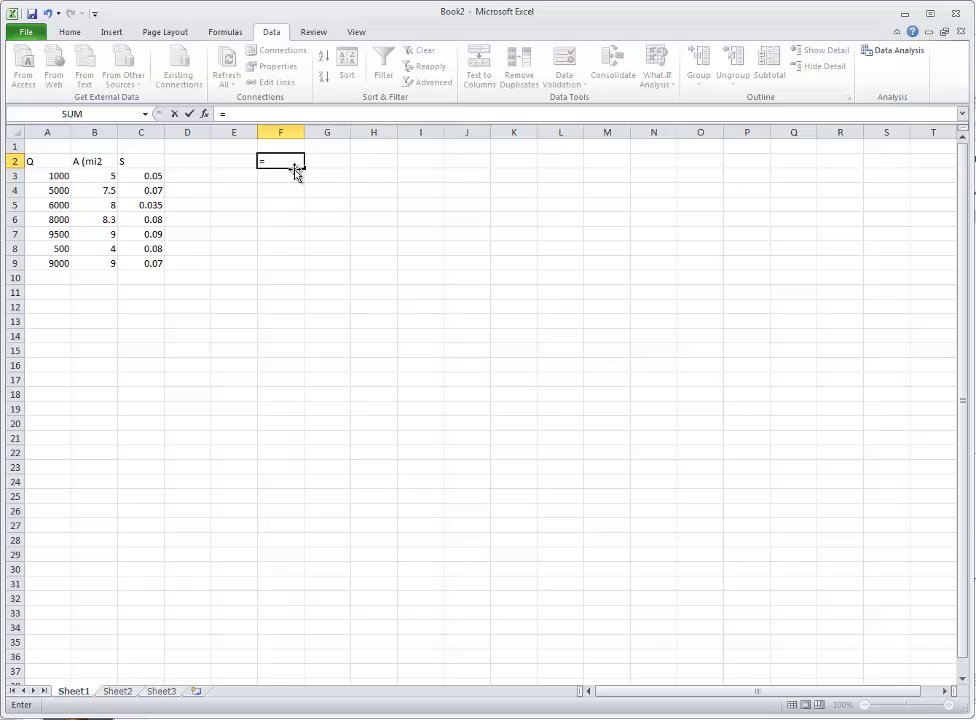
type("Ln")
key("BackSpace")
key("BackSpace")
key("BackSpace")
type("LN(Q)")
key("Tab")
type("L")
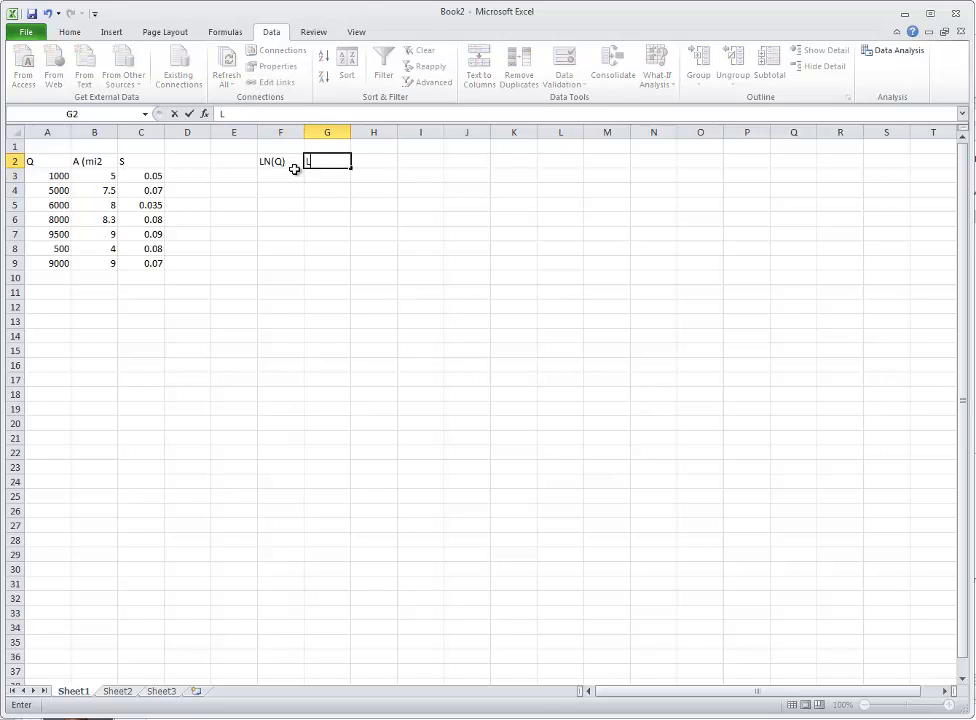
key("Tab")
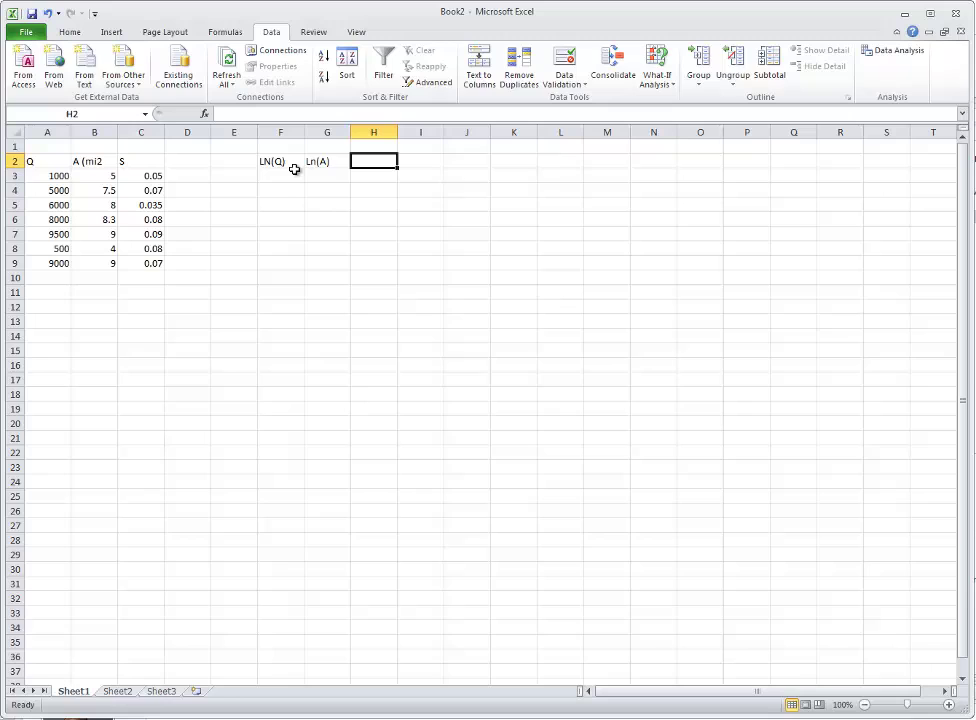
type("Ln(S")
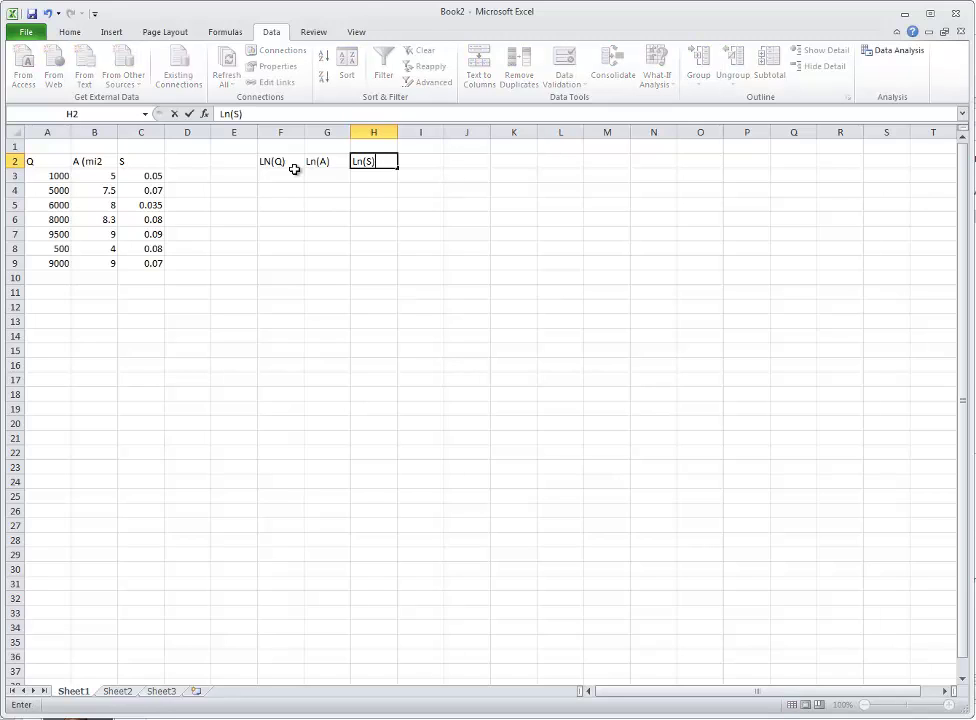
key("Return")
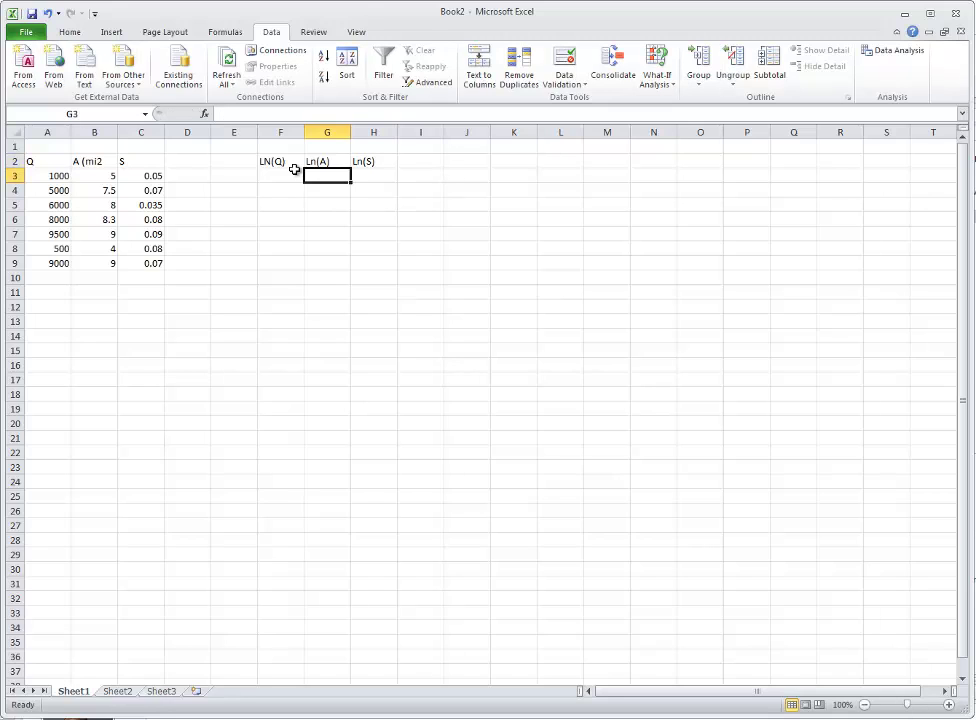
Calculate the natural logarithm of the first Q value in F3 with =LN(A3)
left_click(294, 174)
type("=LN(")
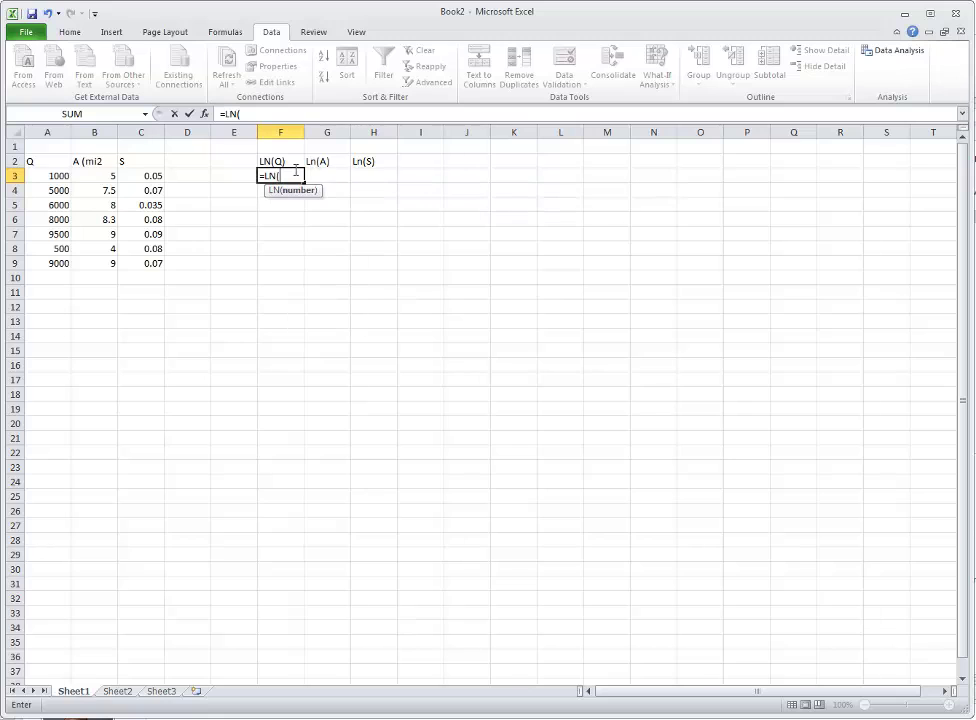
key("Left")
key("Left")
key("Left")
key("Left")
key("Left")
key("Return")
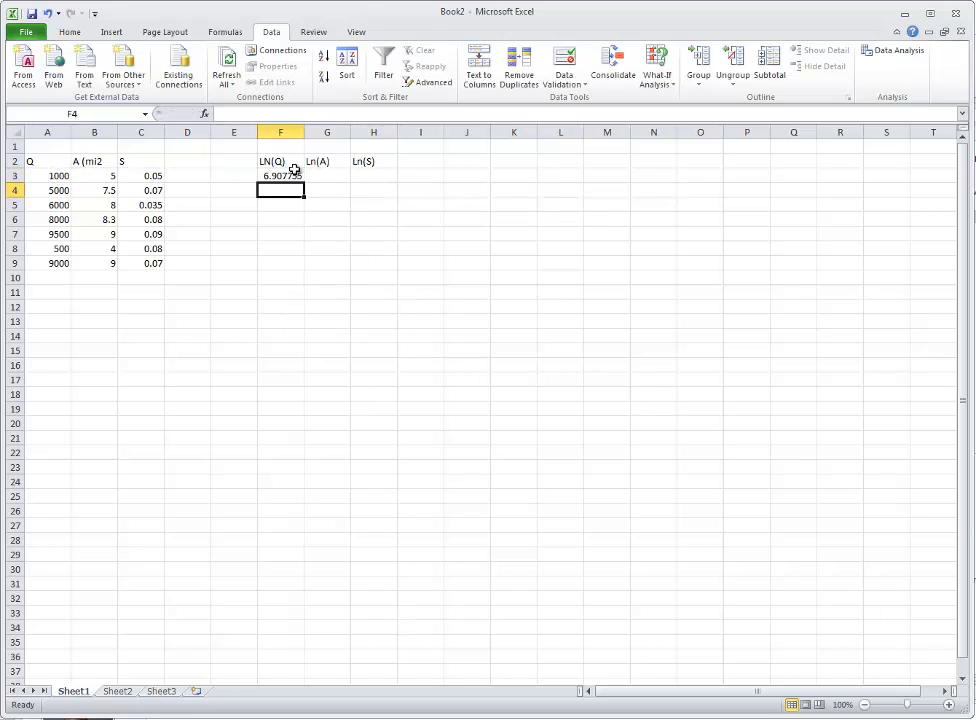
Fill the logarithm formula from F3 across the range F3:H9 for all Q, A and S values
left_click(295, 172)
left_click_drag(305, 187, 381, 269)
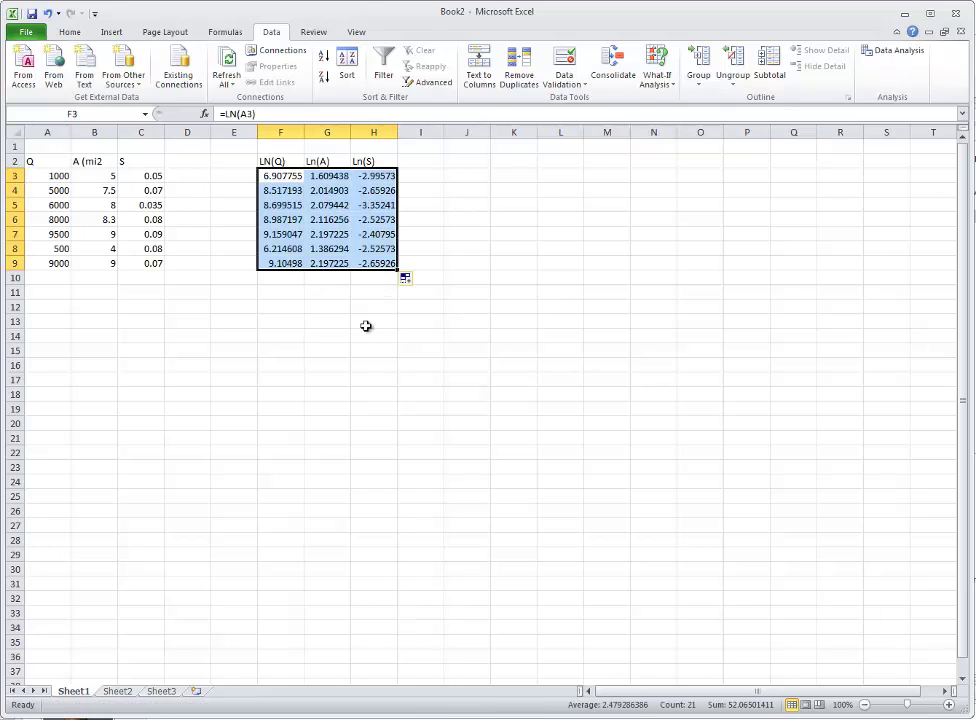
left_click(327, 321)
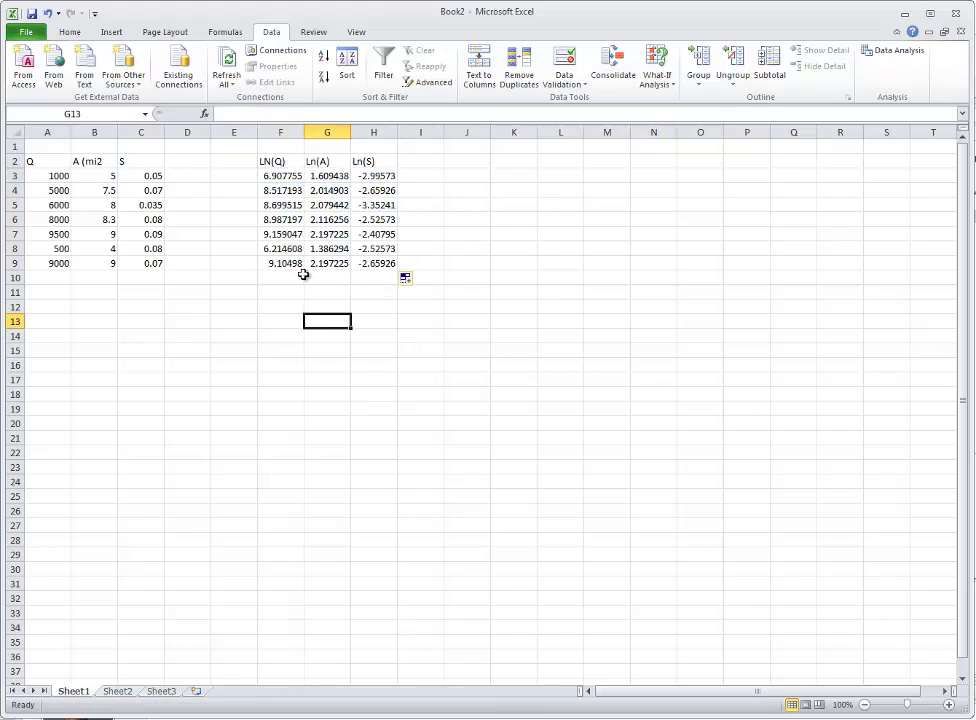
Check the Analysis ToolPak entry and the managed add-in types in the program's add-in options
left_click(26, 35)
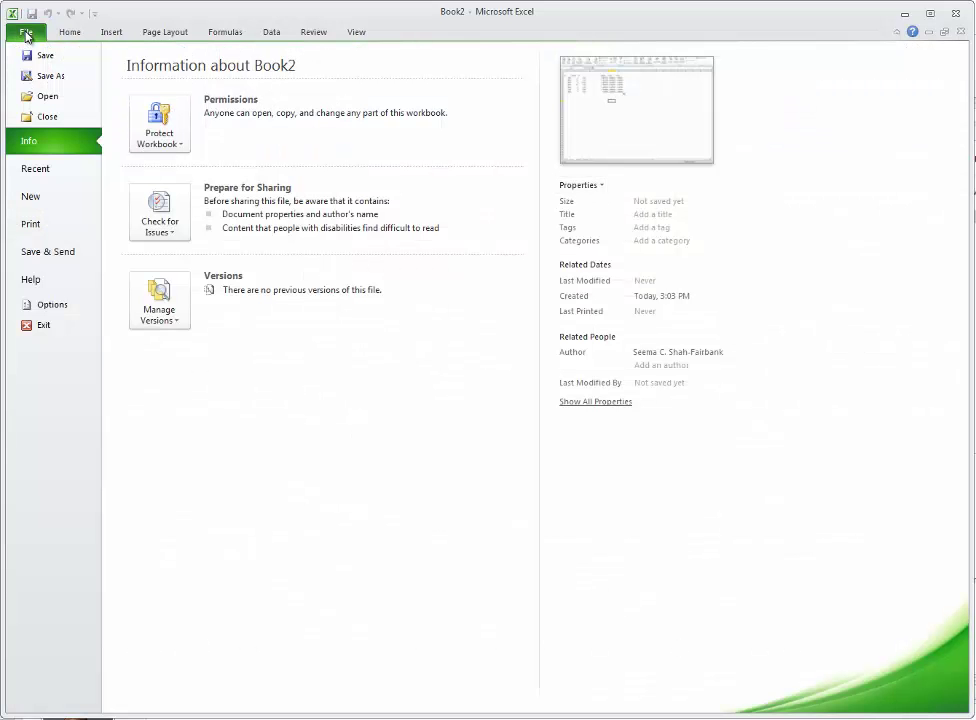
left_click(76, 303)
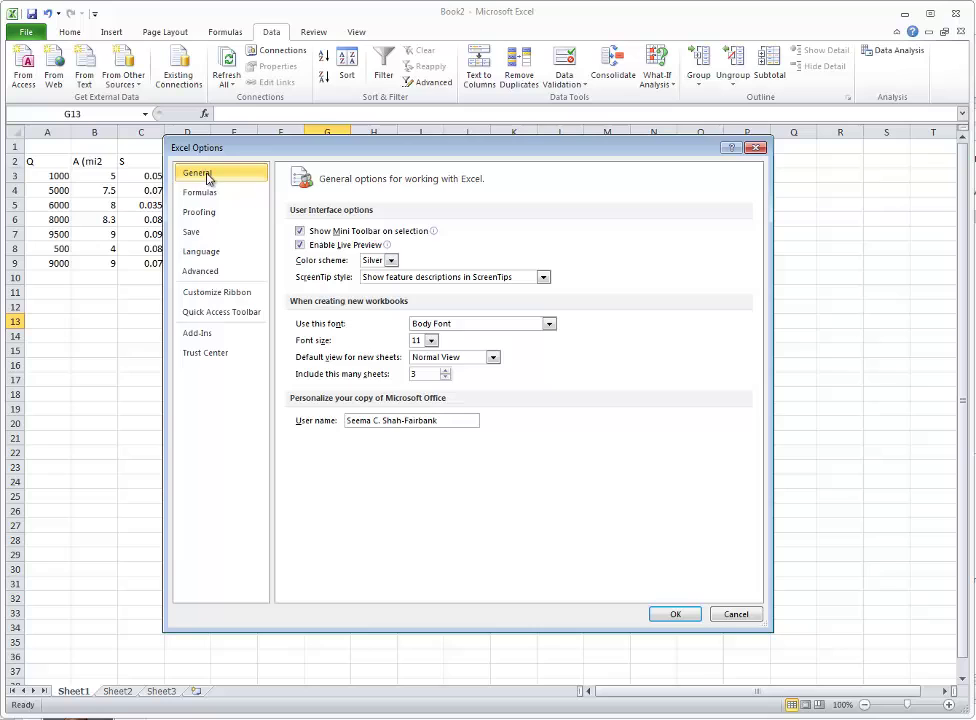
left_click(224, 333)
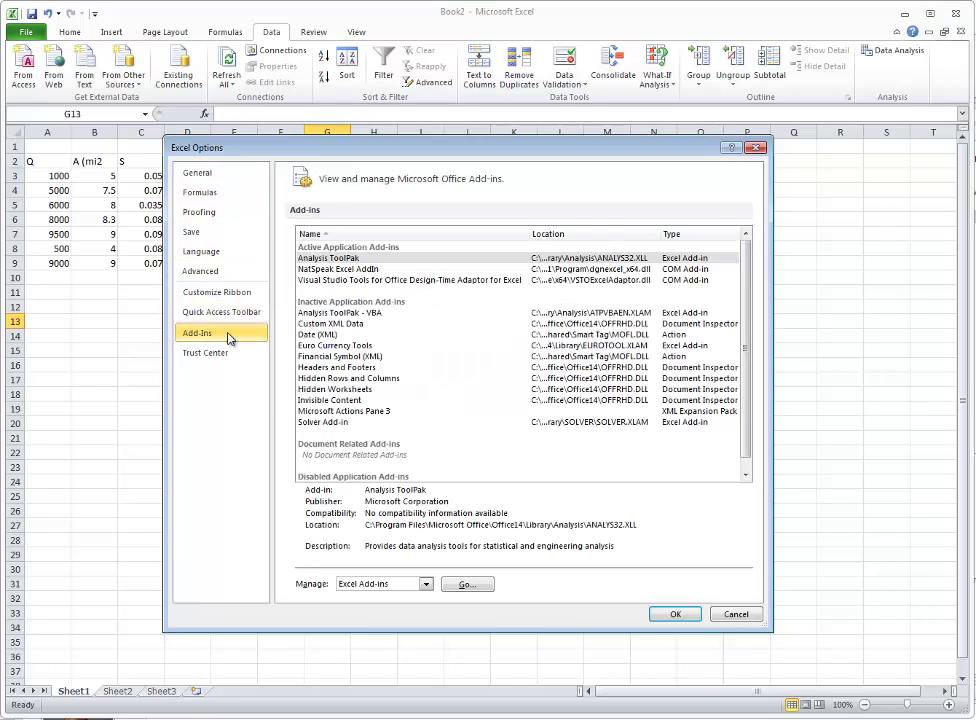
left_click(323, 259)
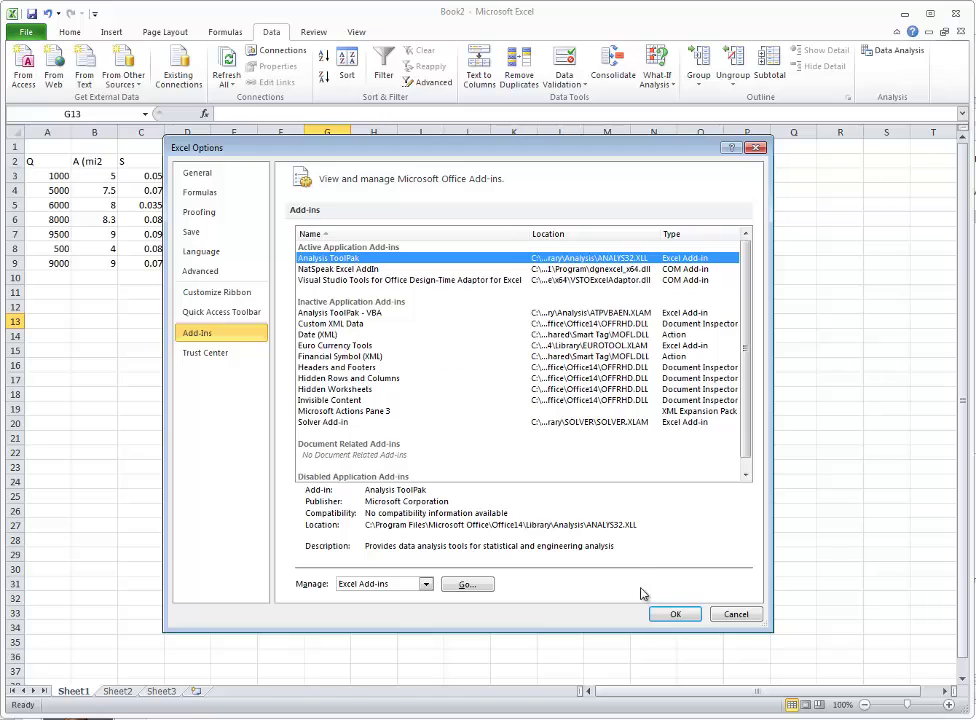
left_click(423, 585)
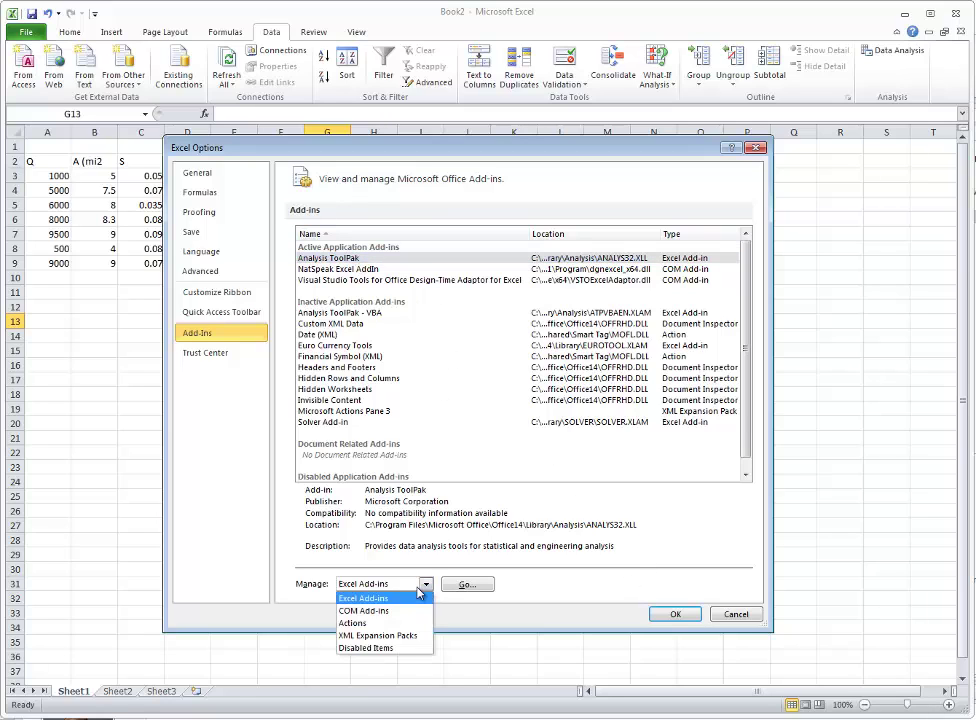
left_click(419, 591)
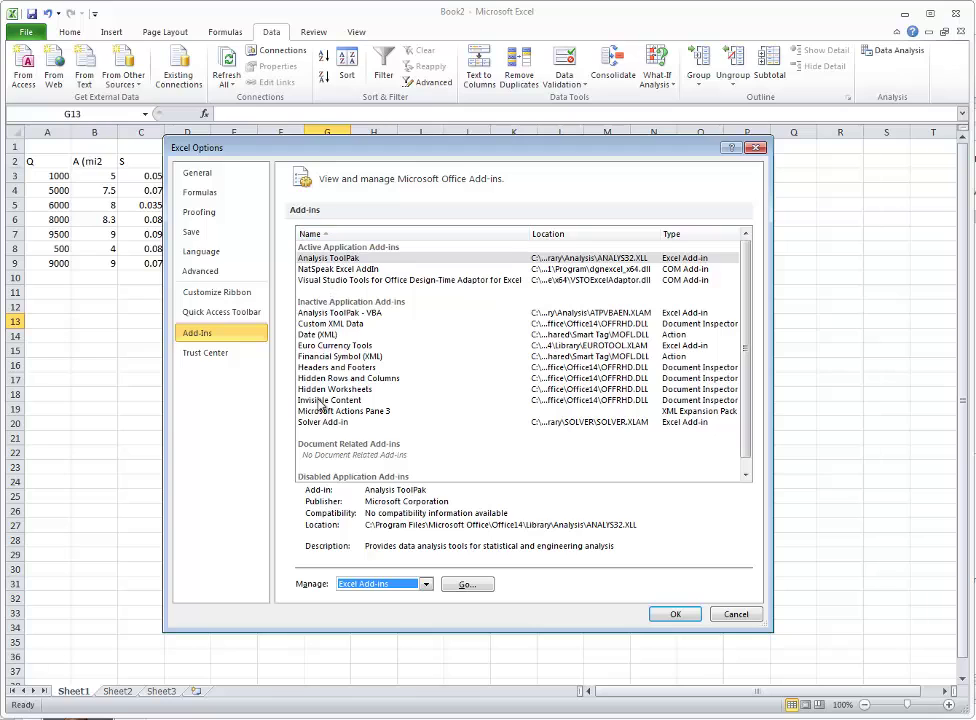
left_click(675, 614)
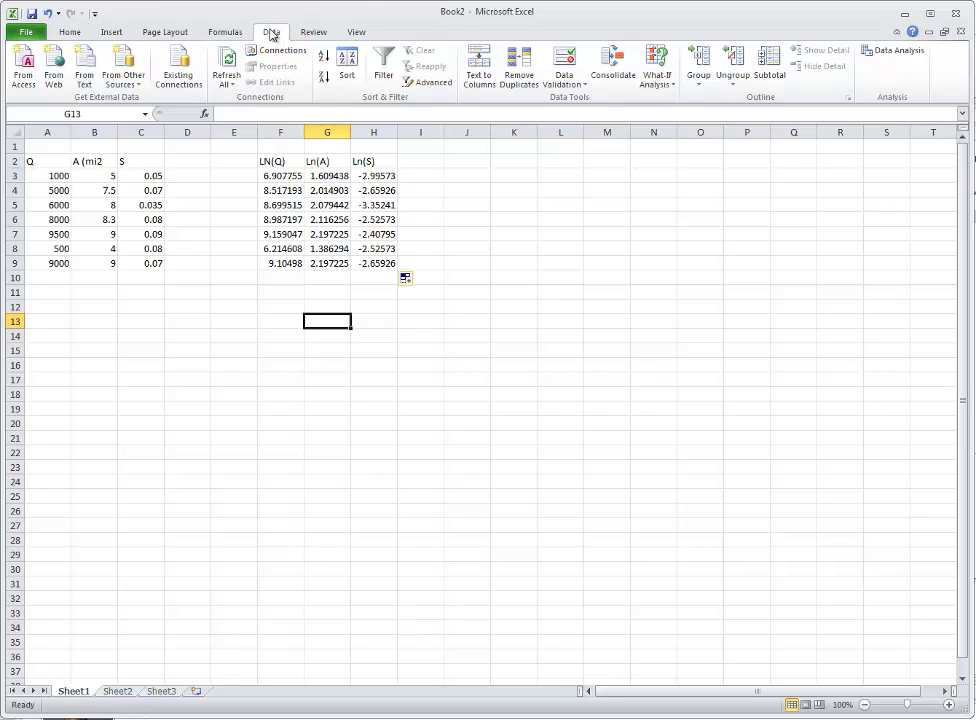
Start a Regression from the Data Analysis tools
left_click(896, 62)
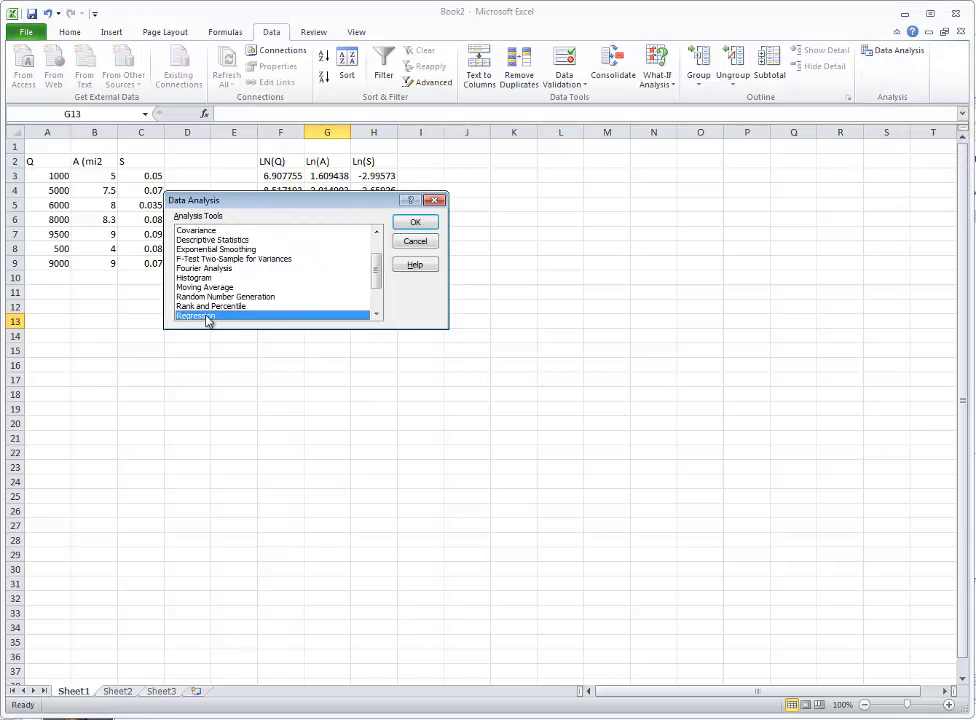
scroll(210, 280, "up", 2)
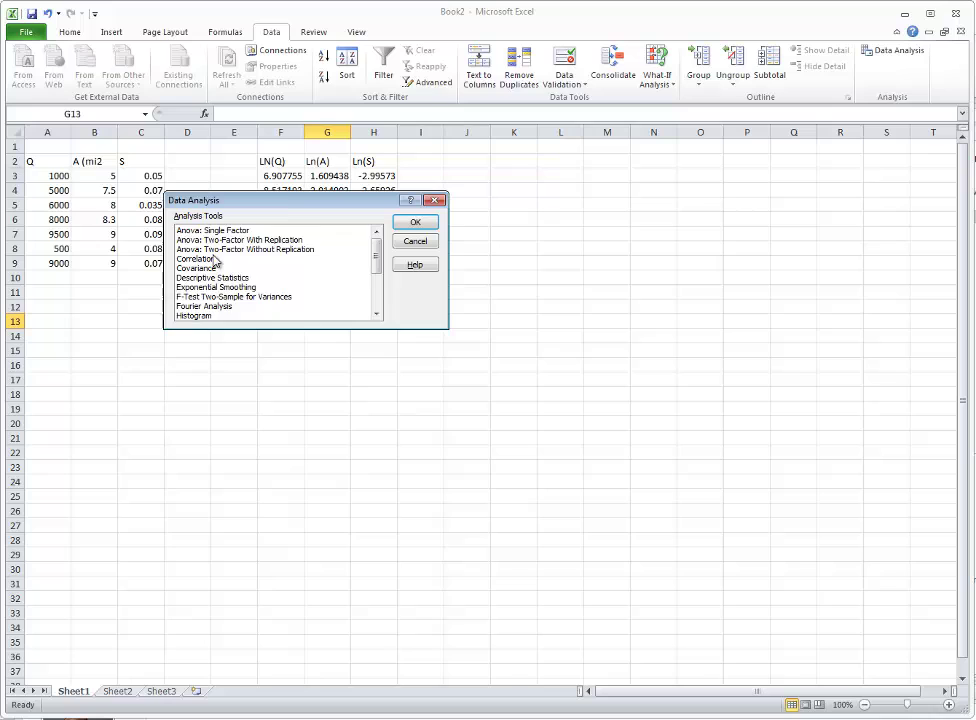
scroll(214, 260, "down", 3)
left_click(214, 250)
scroll(212, 268, "up", 1)
left_click(196, 297)
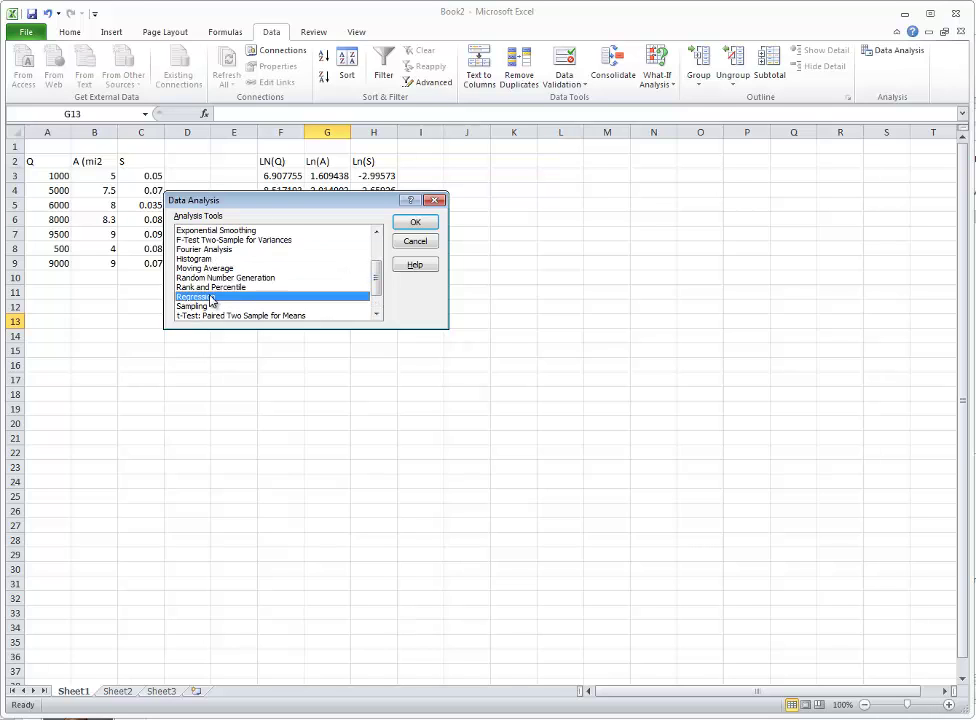
left_click(415, 222)
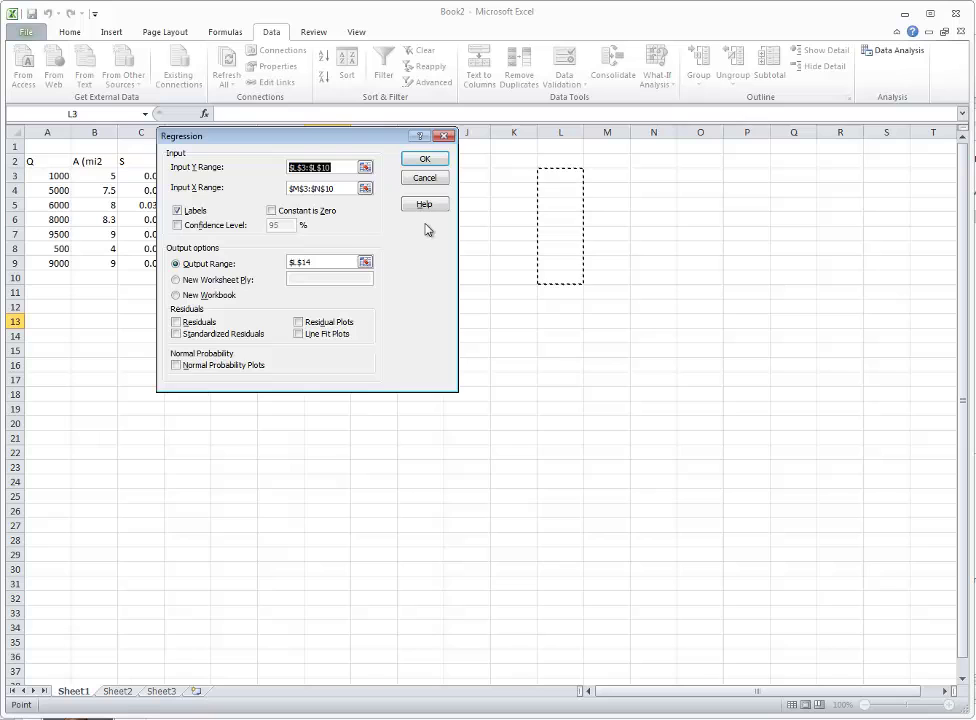
Set the regression's Y range to $F$2:$F$9 and its X range to $G$2:$H$9, including labels
left_click(365, 170)
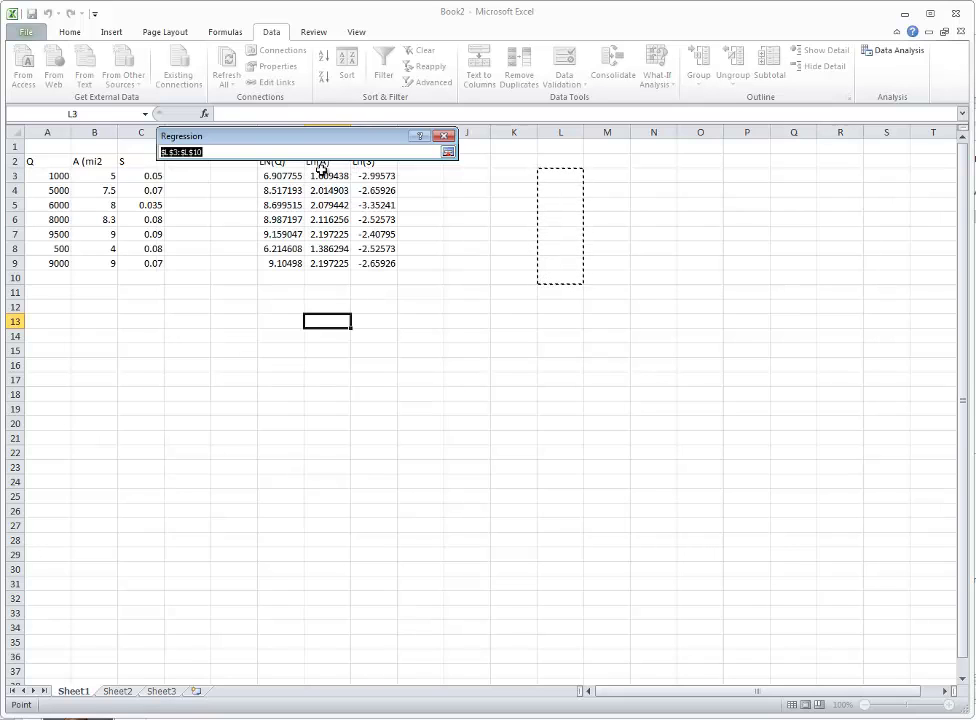
left_click_drag(279, 161, 287, 264)
key("Return")
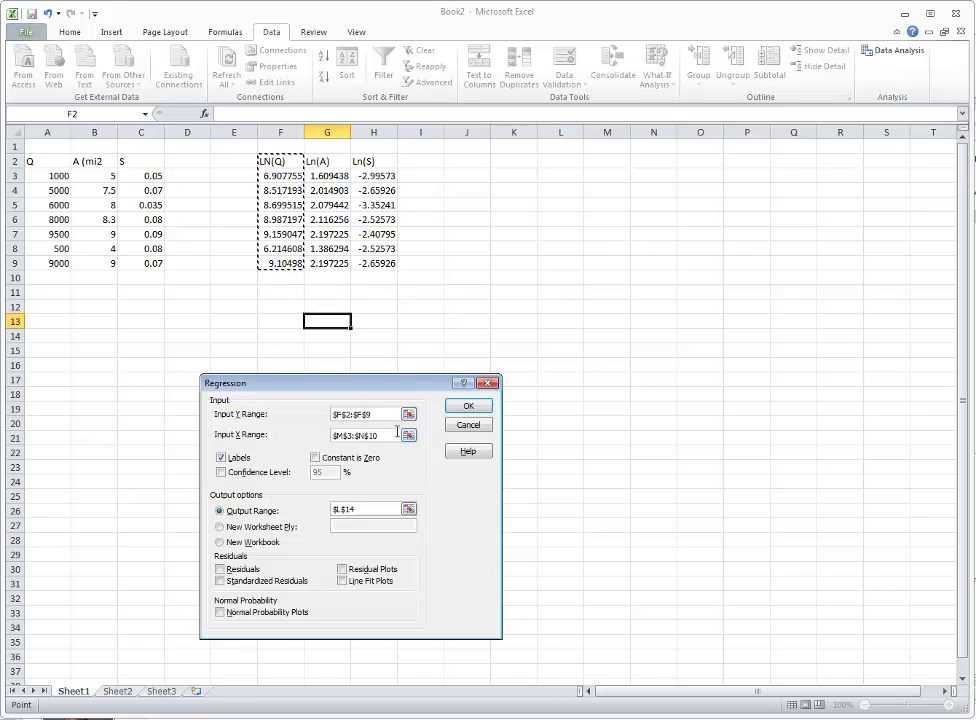
left_click(409, 435)
left_click_drag(322, 166, 369, 262)
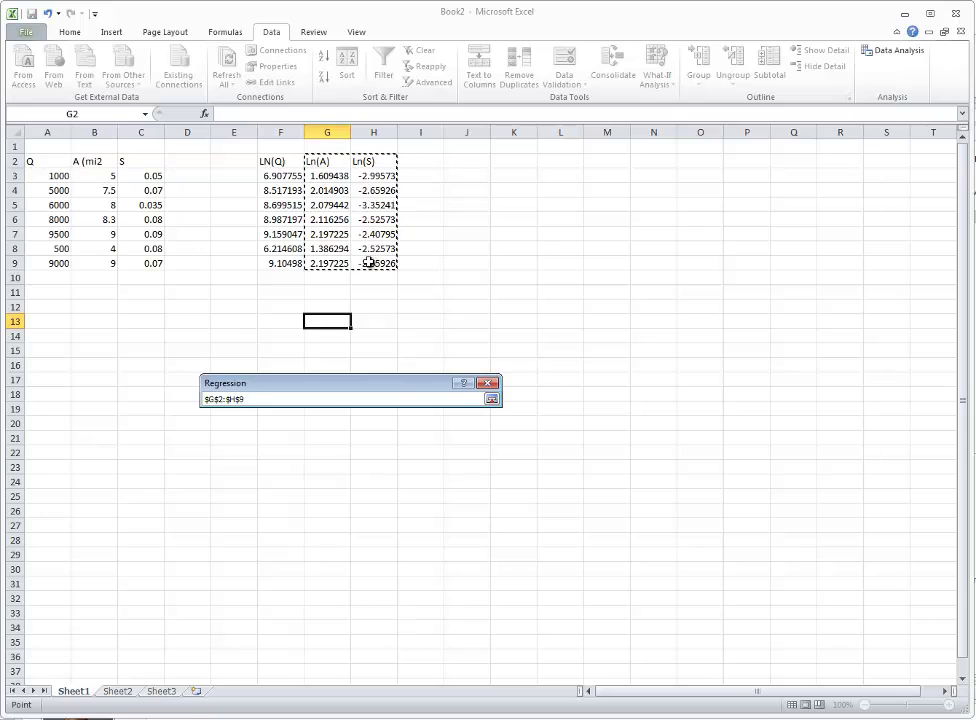
key("Return")
left_click(228, 459)
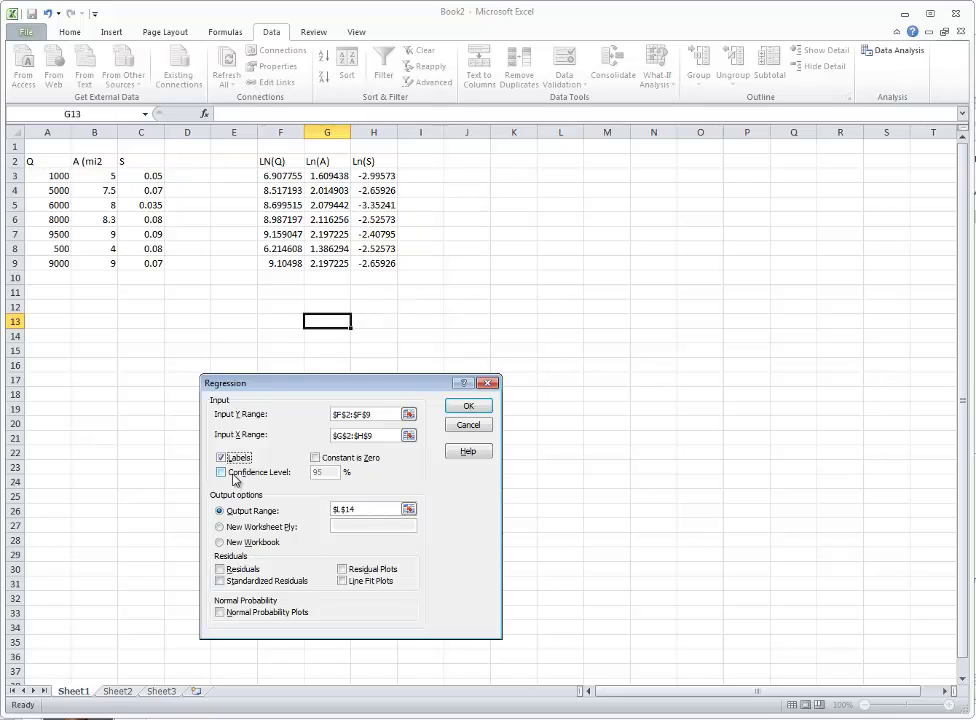
Set the regression's output range to $F$12 on the current sheet and run the analysis
left_click(220, 511)
left_click(408, 509)
left_click(283, 311)
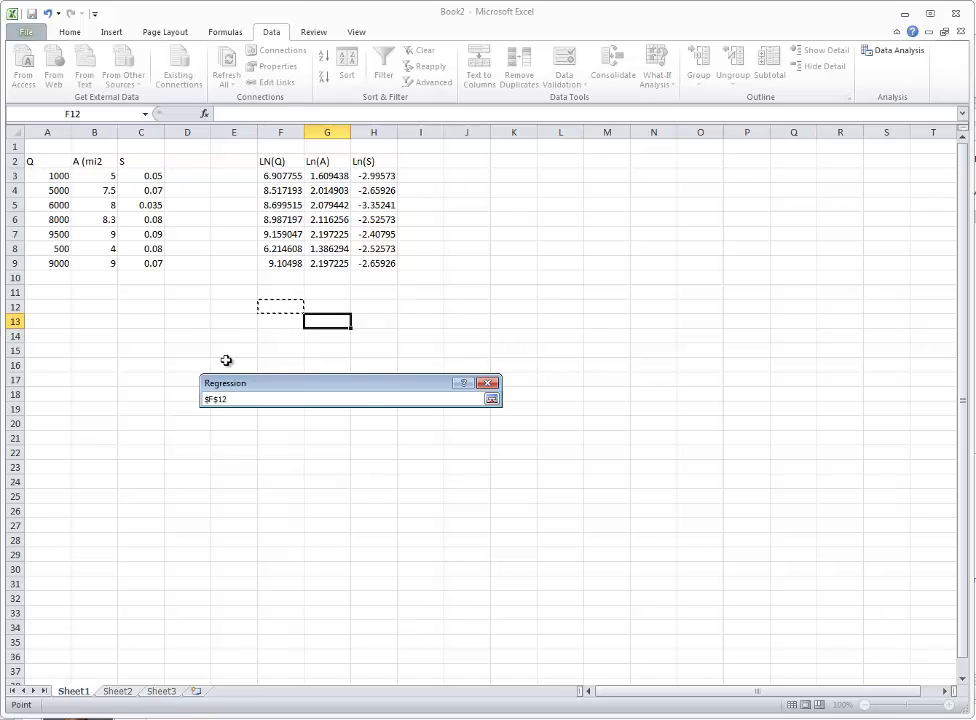
key("Return")
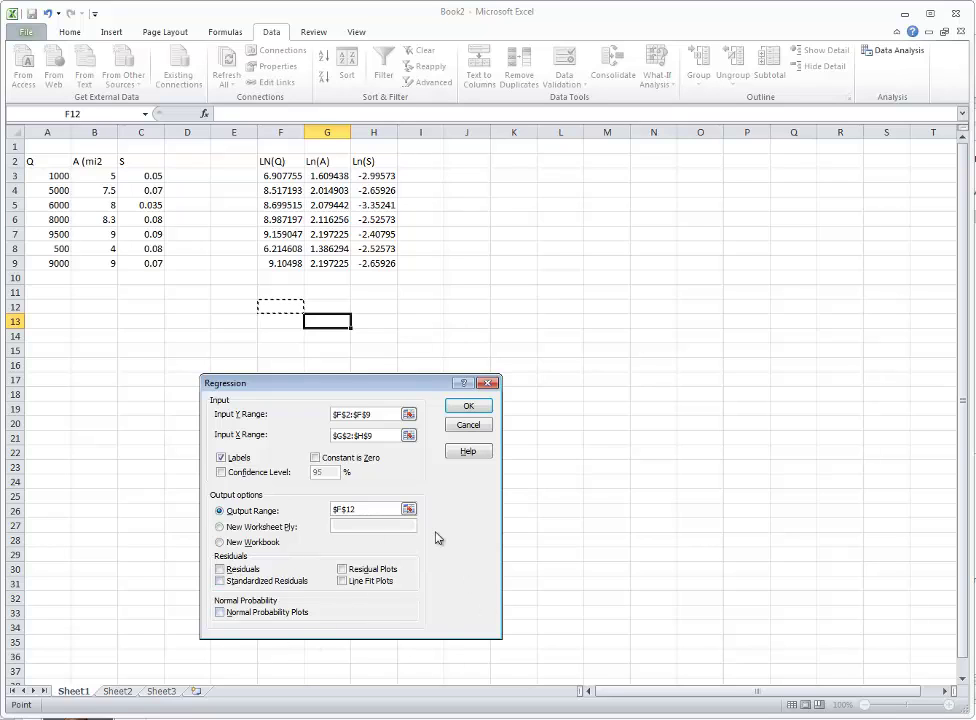
left_click(466, 406)
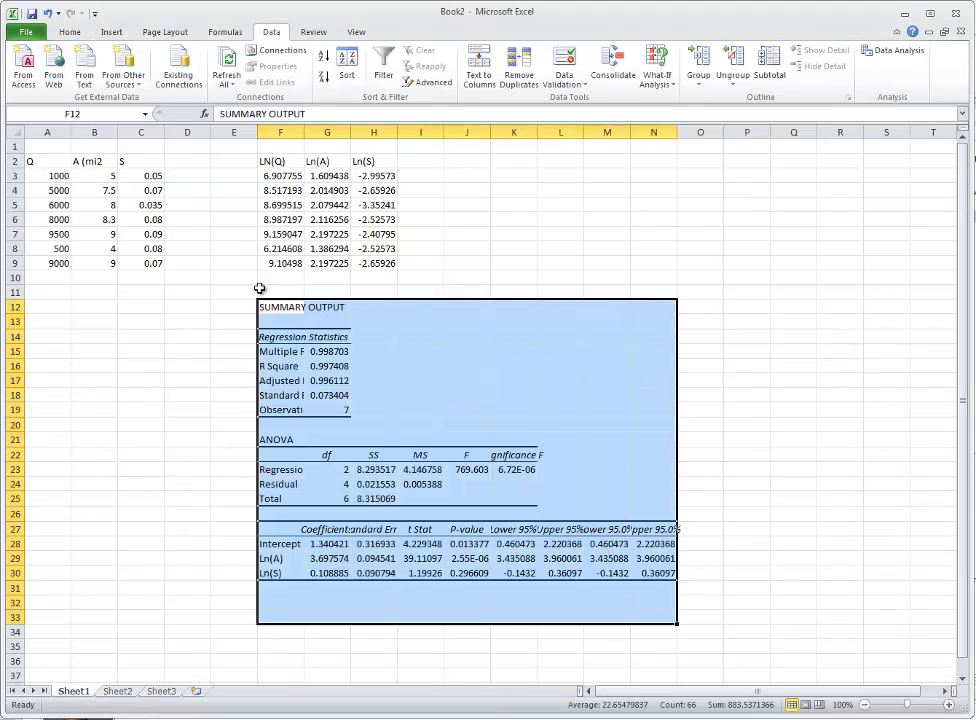
Move the regression summary output from F12 to start at cell K1
key("ctrl+x")
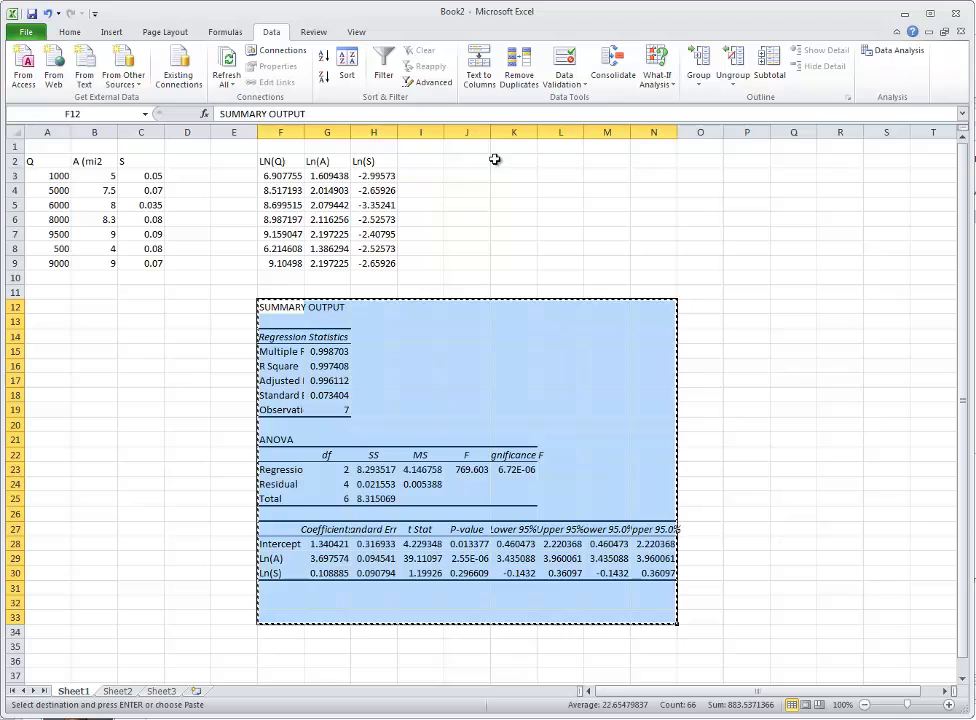
left_click(512, 146)
key("ctrl+v")
Autofit the widths of the summary output's columns, starting from column K
key("ctrl+space")
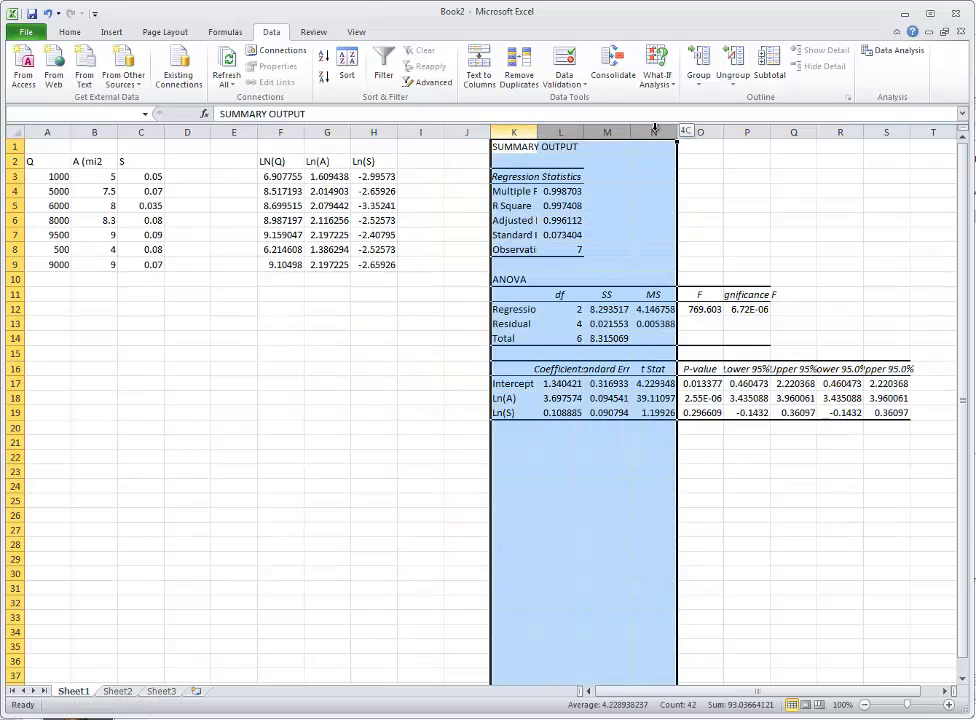
double_click(537, 132)
left_click_drag(648, 515, 948, 510)
left_click(445, 470)
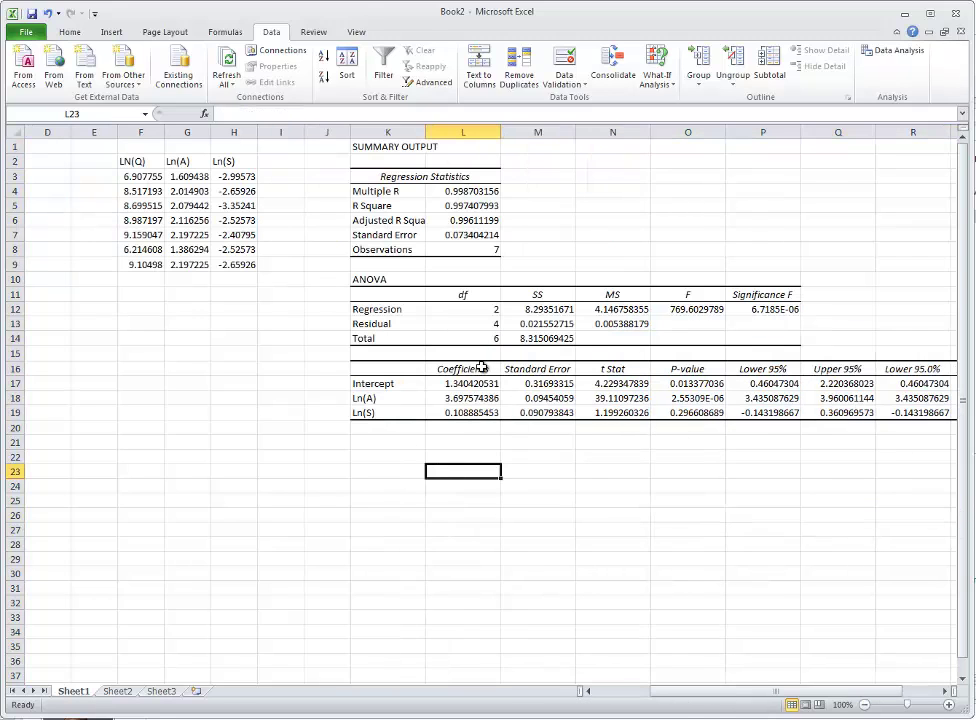
Highlight the coefficients table in K16:L19 with a yellow fill
left_click_drag(464, 368, 420, 412)
left_click(69, 32)
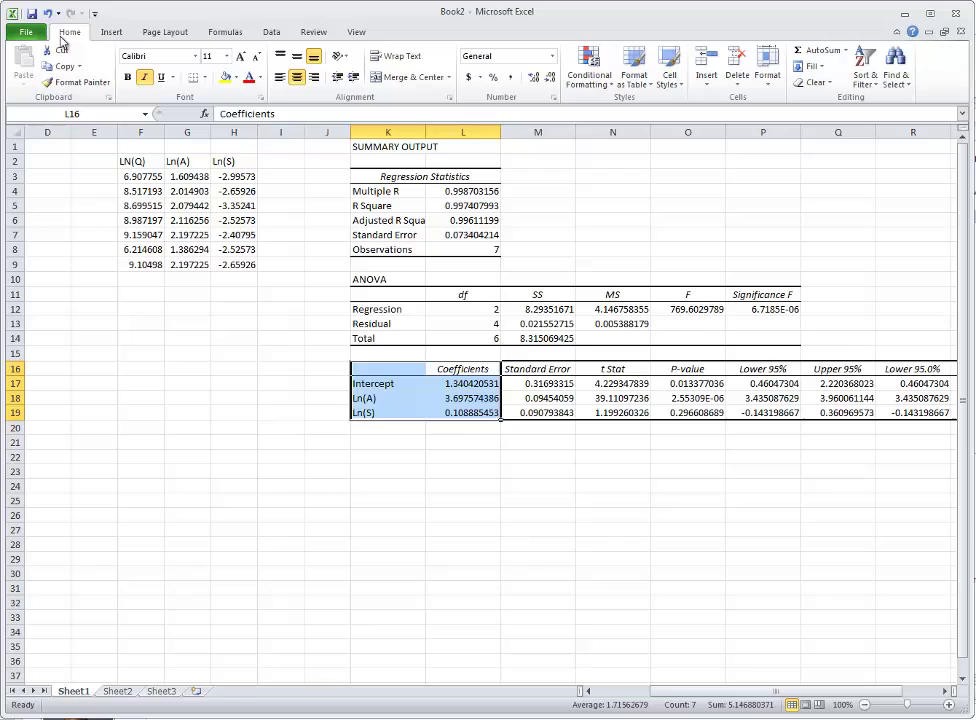
left_click(226, 77)
left_click(494, 514)
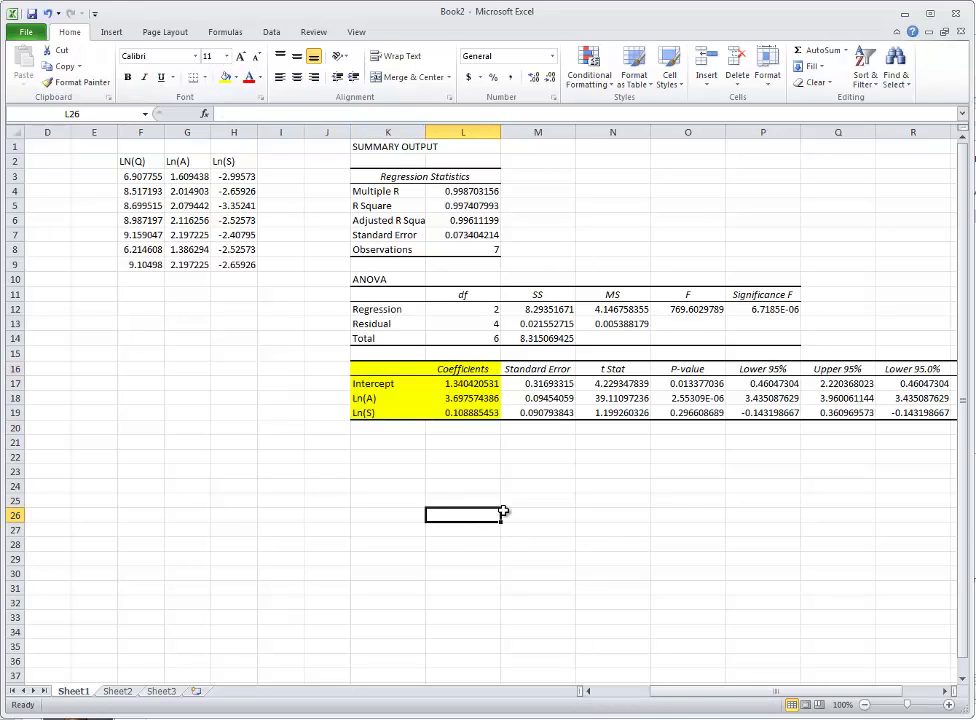
Enter the fitted log equation Ln(Q)=1.34+3.698Ln(A)+0.109Ln(S) as text in cell K23
left_click(420, 470)
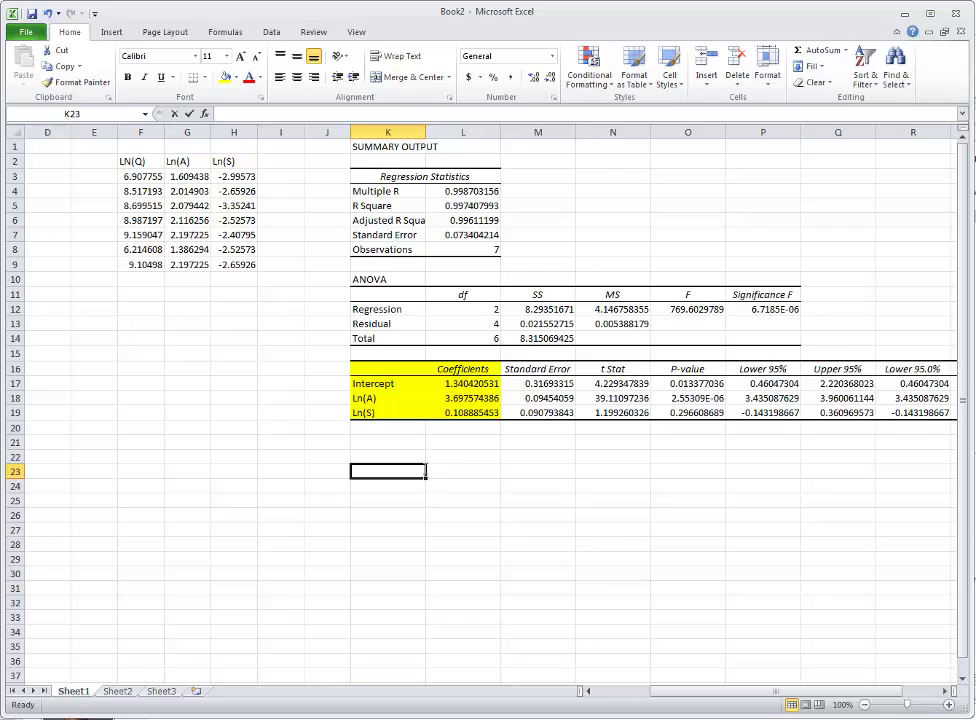
type("LN")
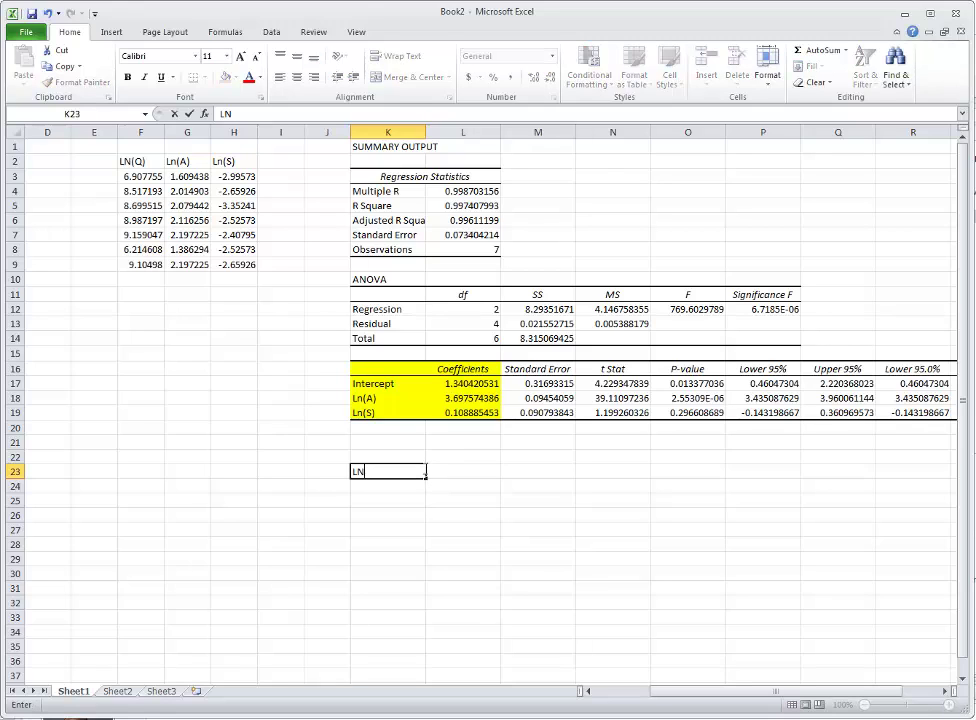
type("(Q)=1.34+3.698")
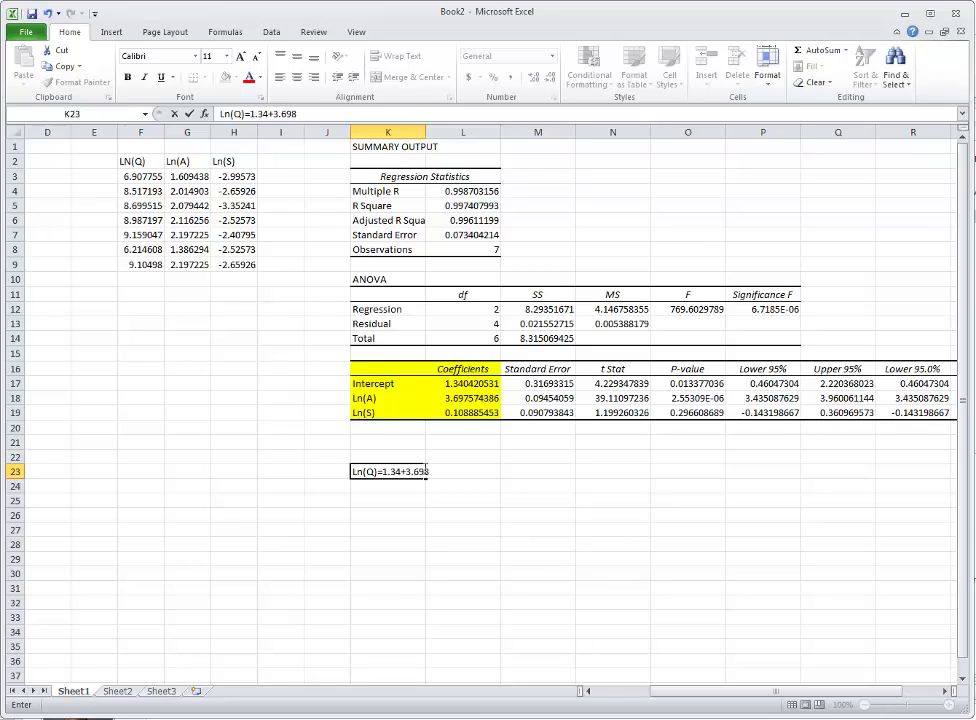
type("LNn(A)+0.109Ln(S")
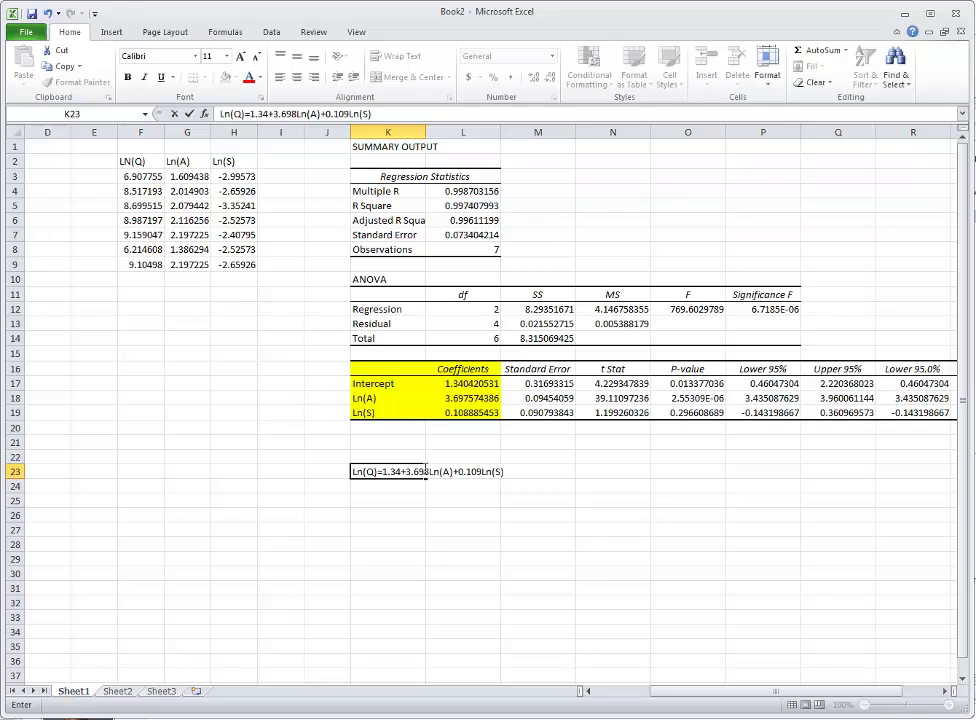
key("Return")
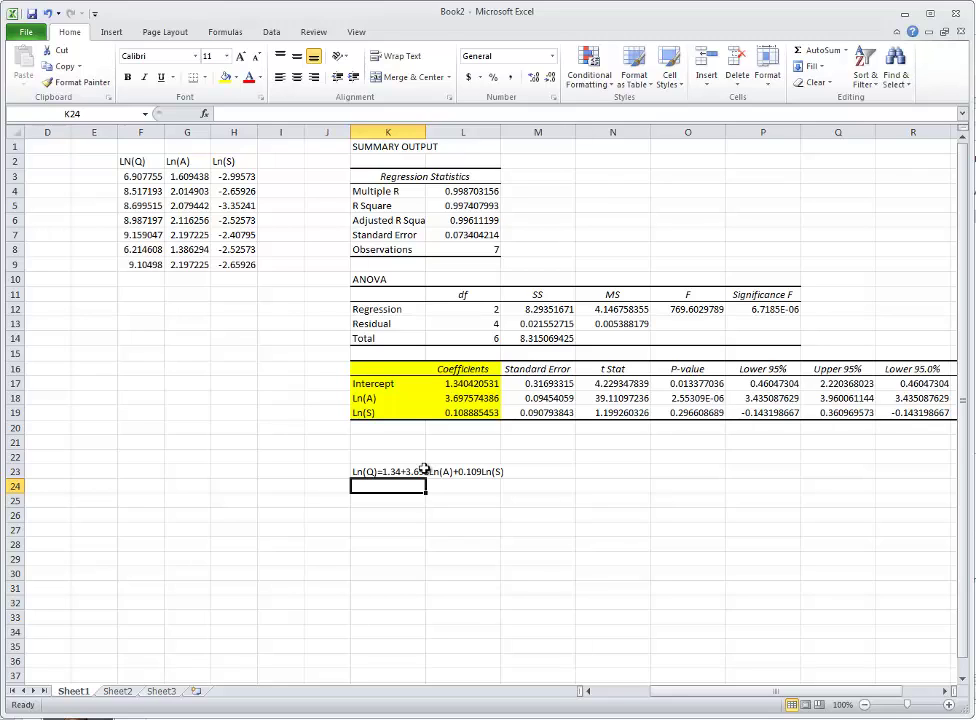
Calculate the exponential of the intercept in cell K25 with the formula =exp(1.34)
key("Down")
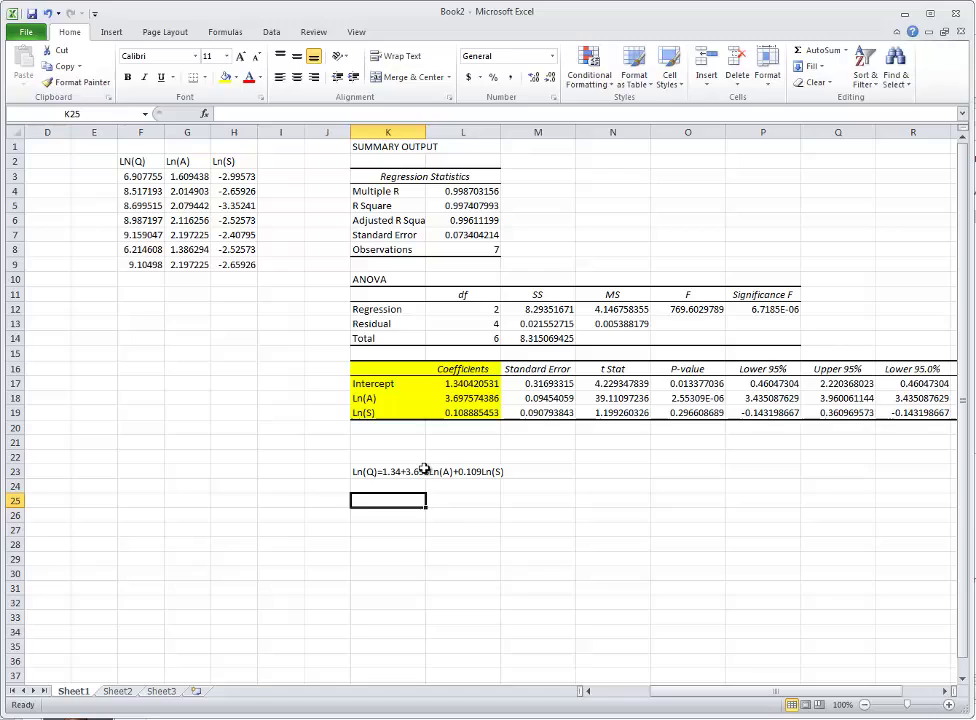
type("exp(1")
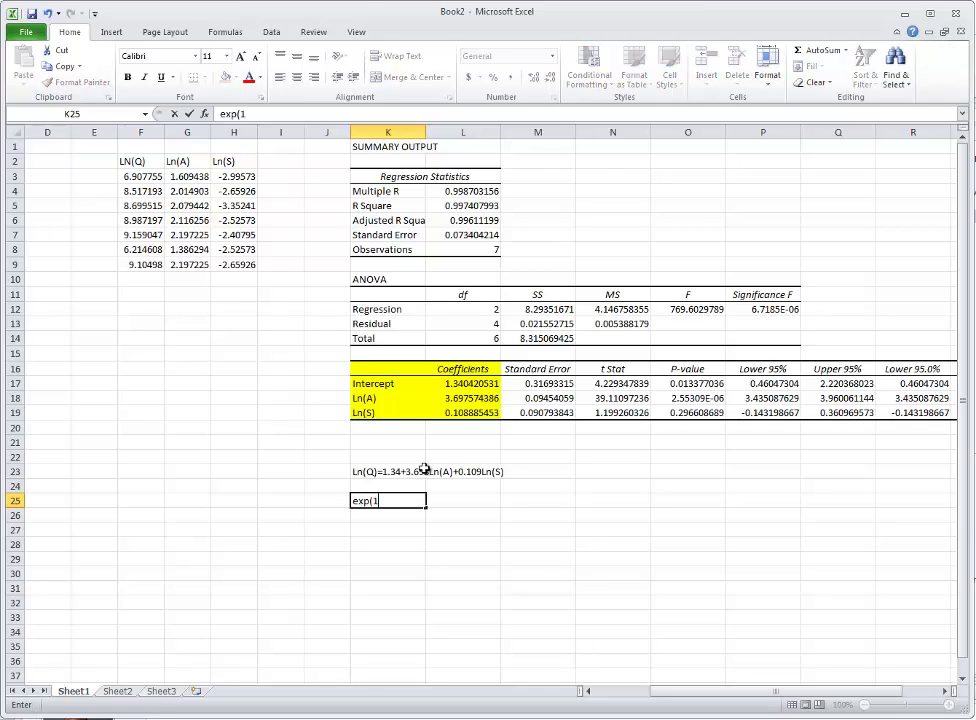
type(".34)")
left_click(378, 505)
key("Home")
type("=")
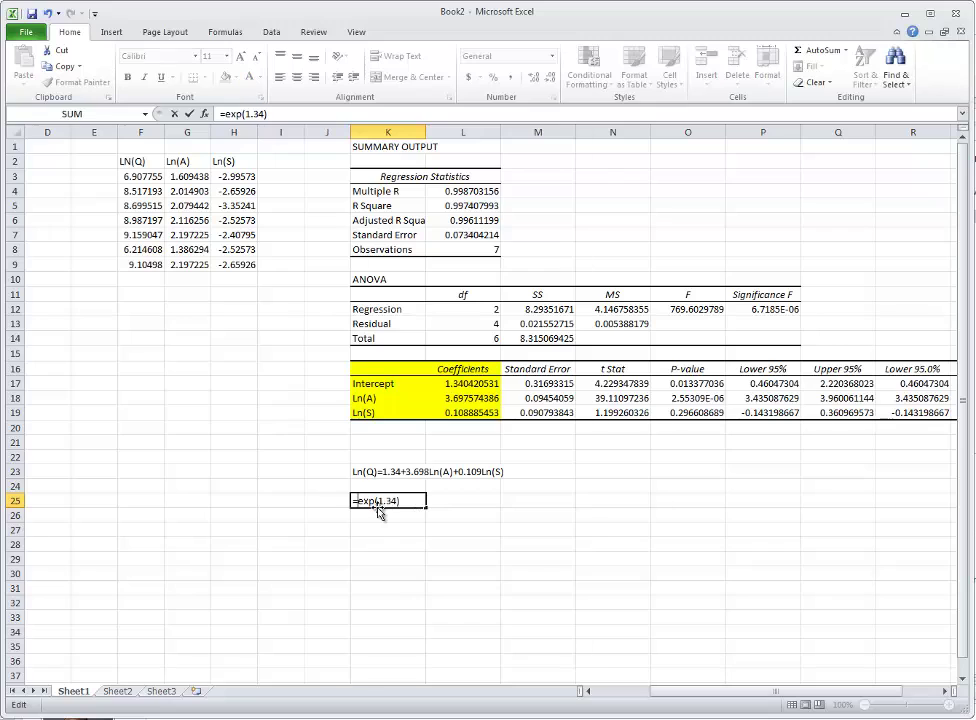
key("Return")
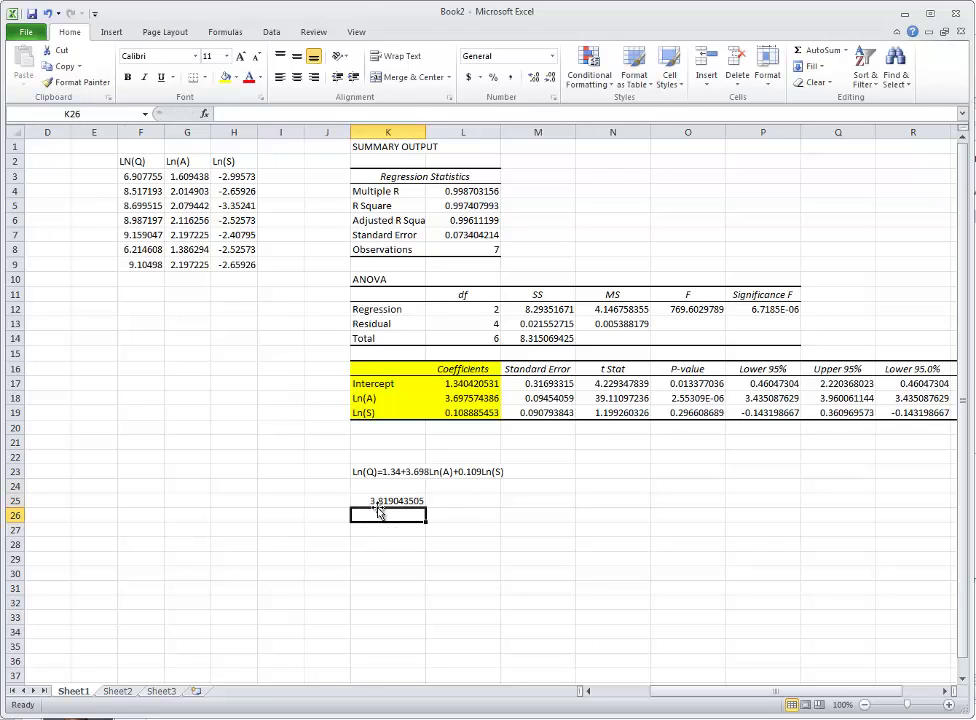
Write the power-form equation Q = 3.82A^3.819*S^0.109 in cell K26, dismissing the e-mail notification
type("Q = ")
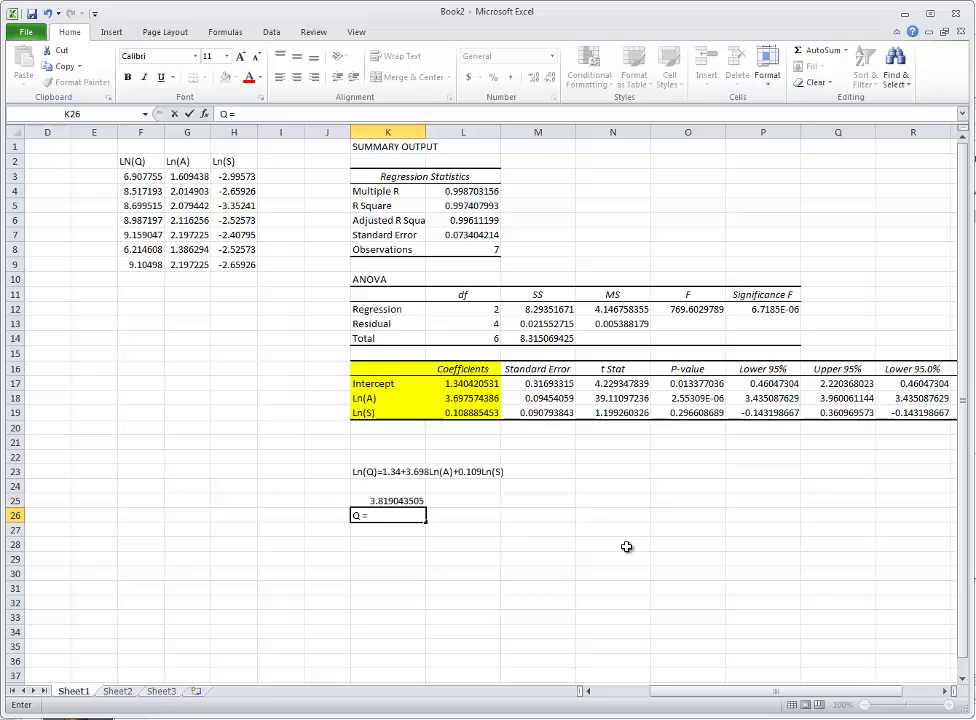
type("3.82A^")
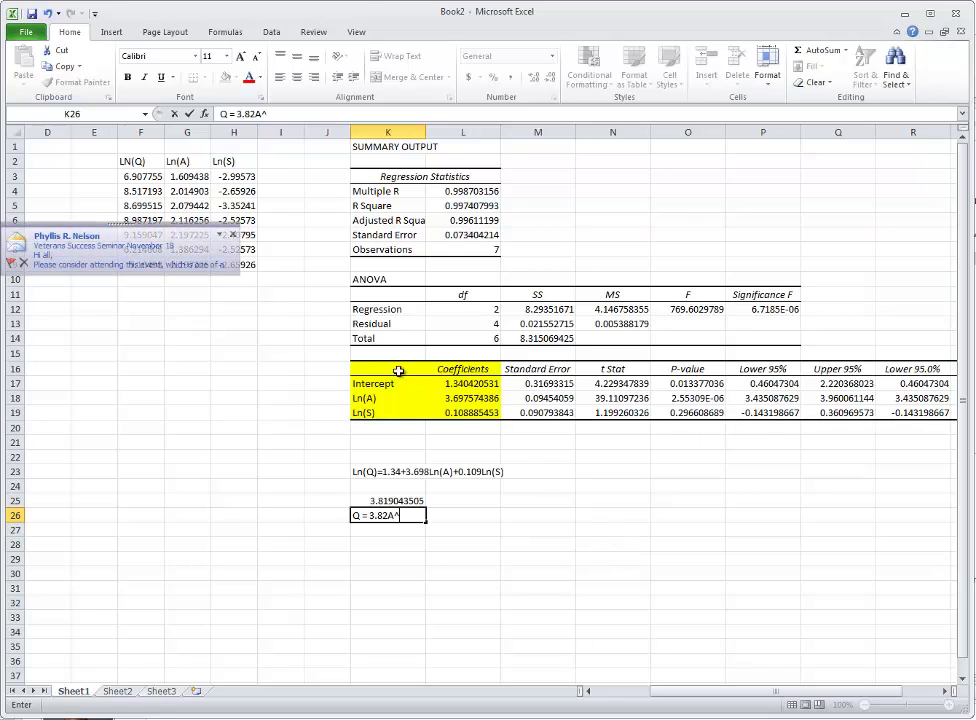
left_click(233, 234)
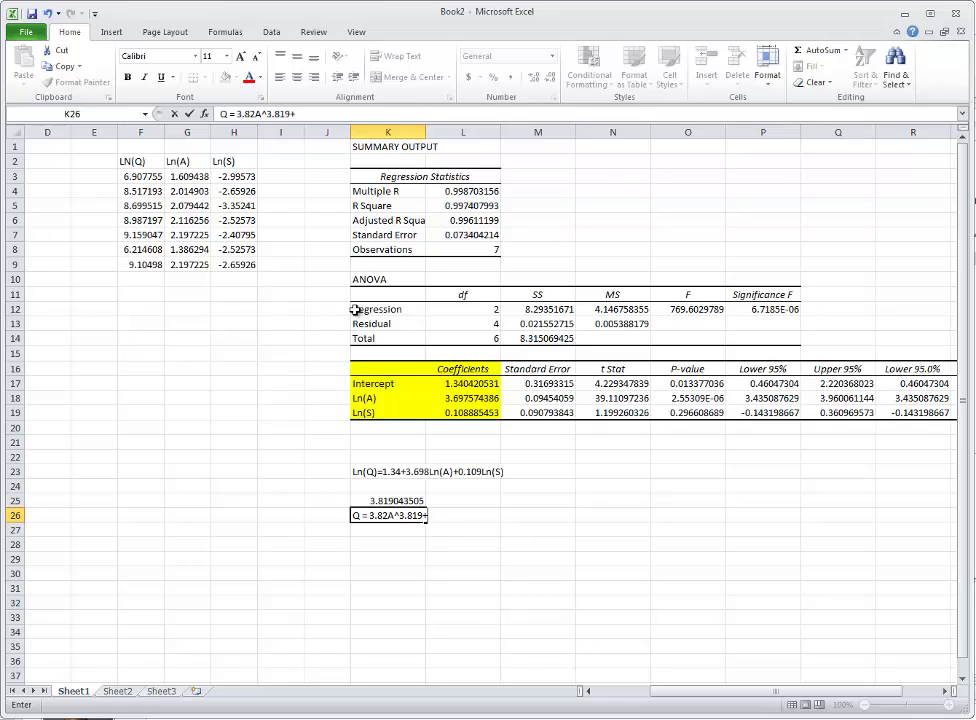
type("S^0.109")
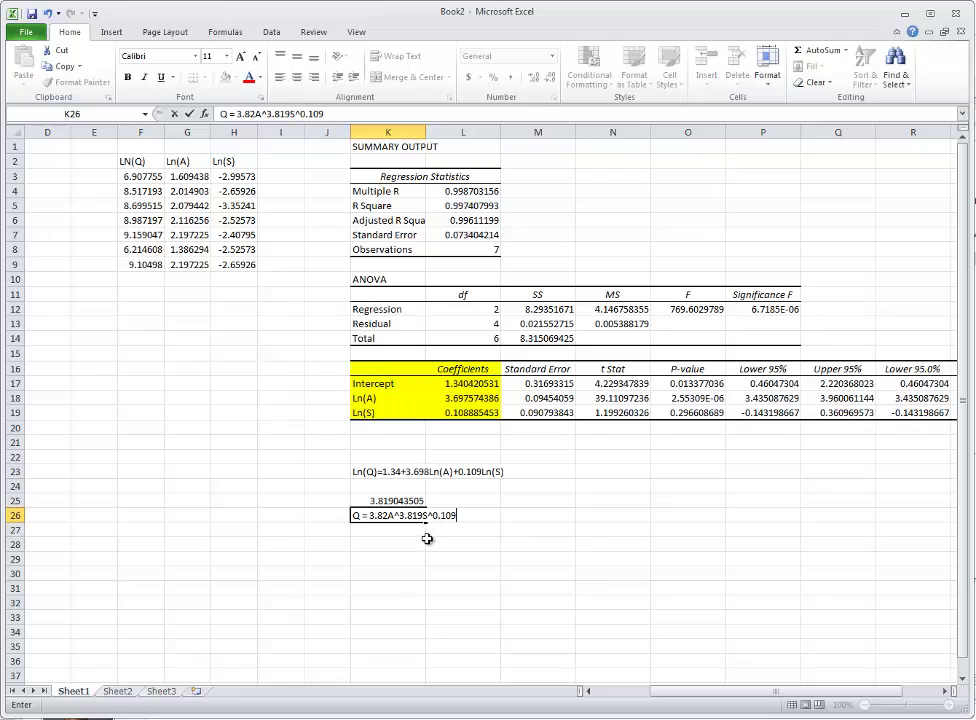
type("*")
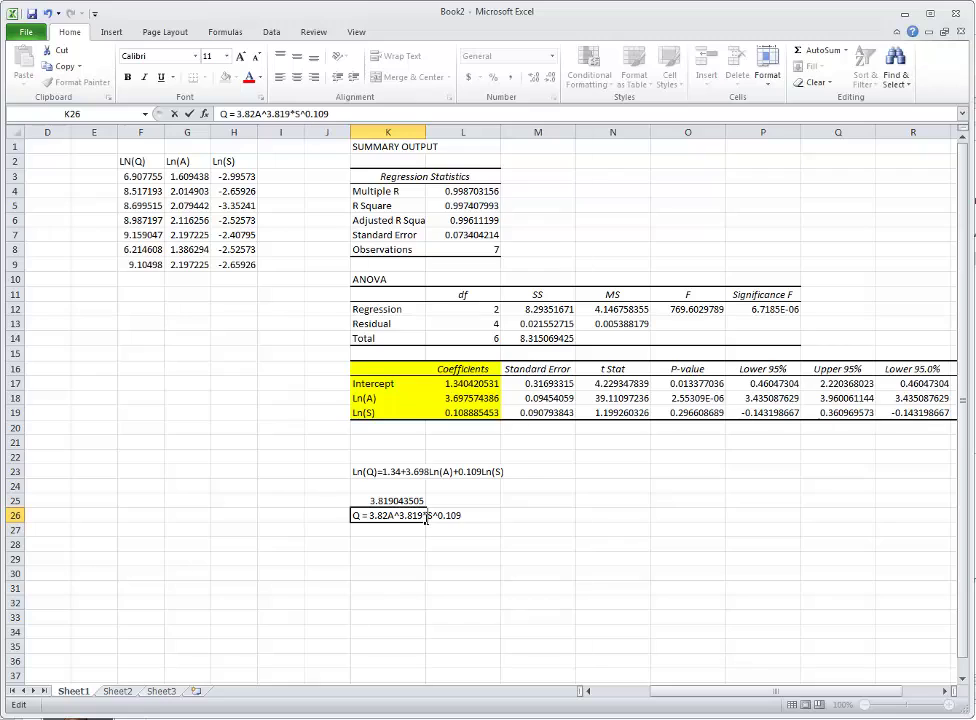